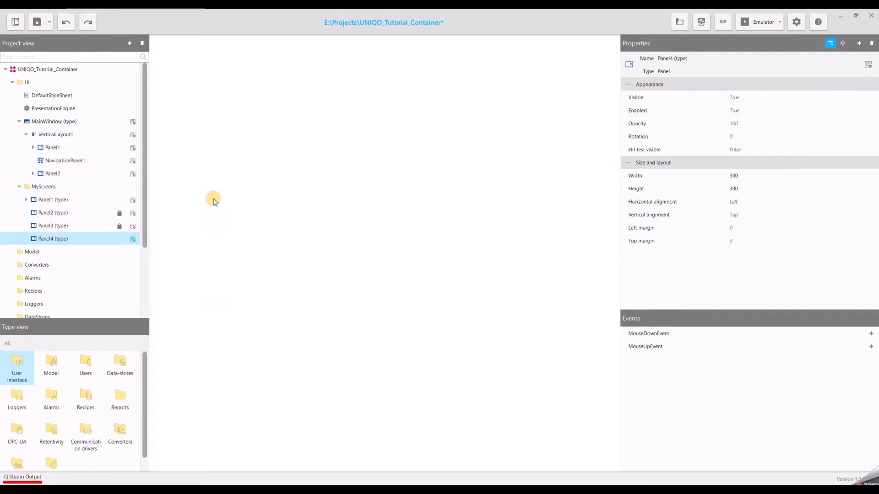
Step: Rename the new Panel4 type in MyScreens as Datalogger1 and open it for editing
text(Datal)
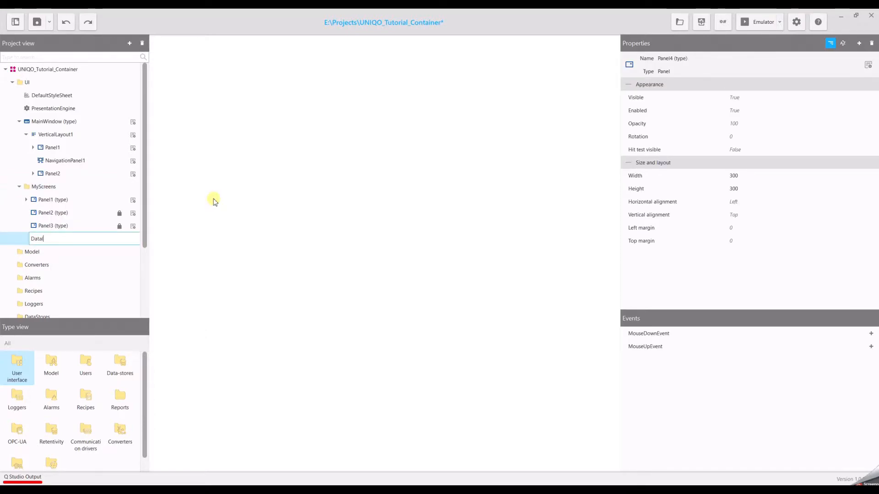
text(ogger1)
key(Return)
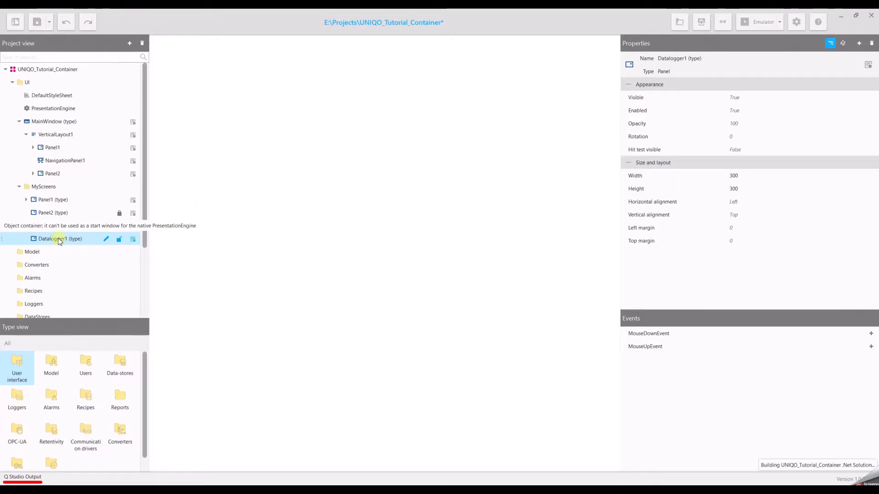
double_click(58, 240)
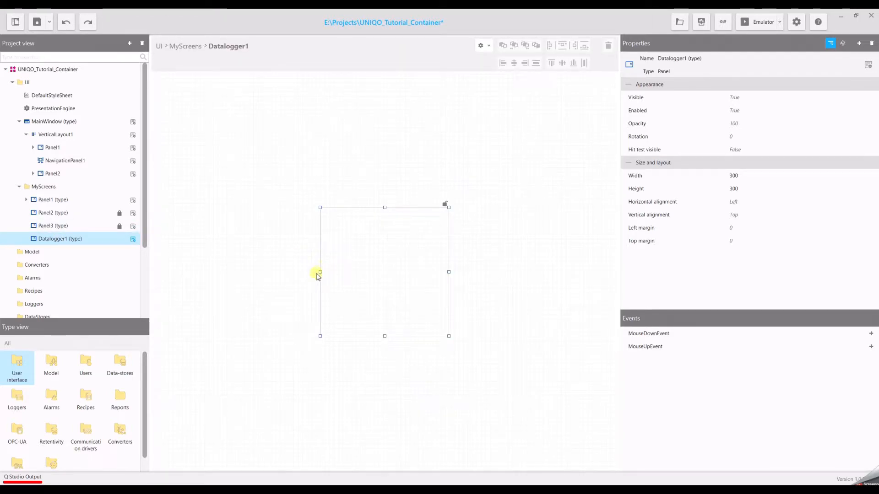
Step: Widen the Datalogger1 panel to about 680 and set its horizontal and vertical alignment to Stretch
drag(320, 272, 239, 274)
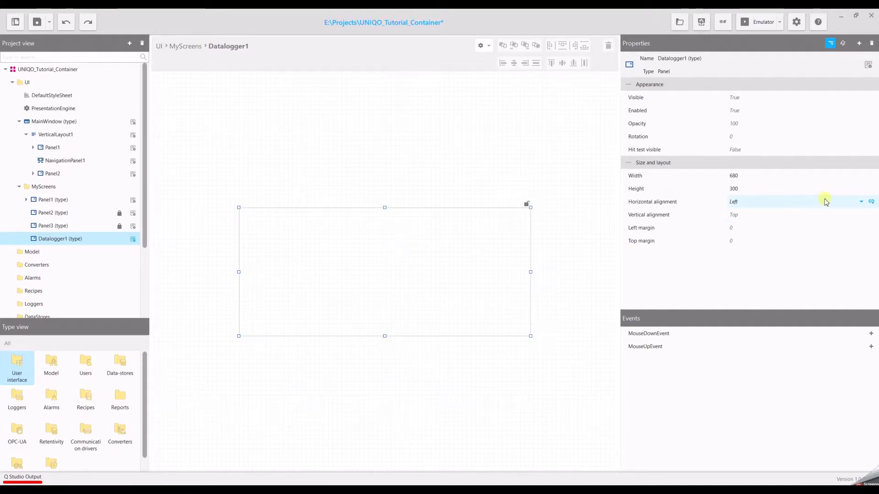
click(859, 202)
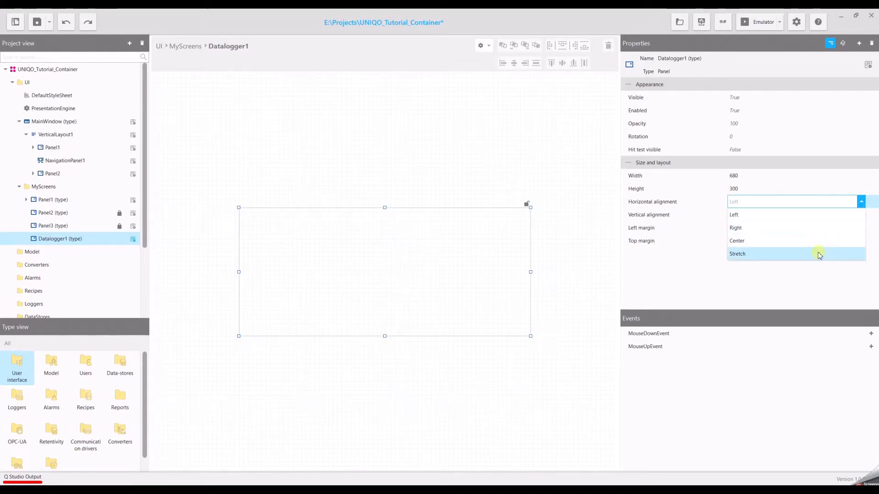
click(817, 254)
click(861, 202)
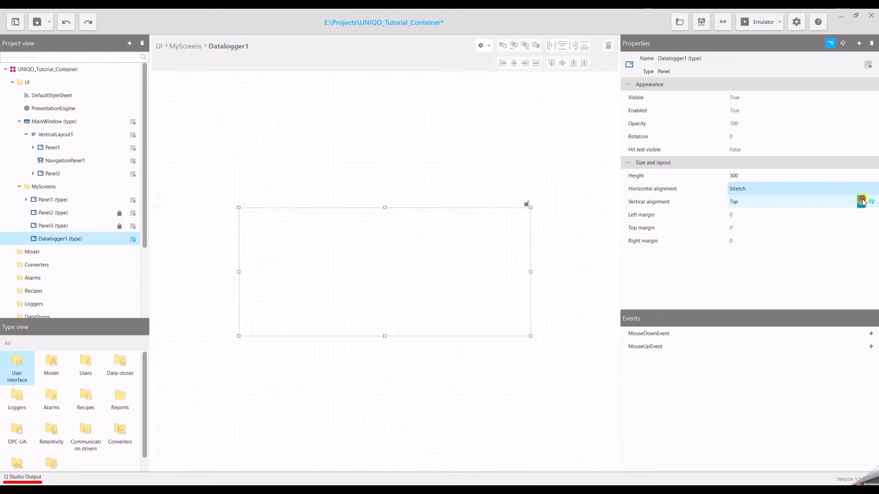
click(808, 254)
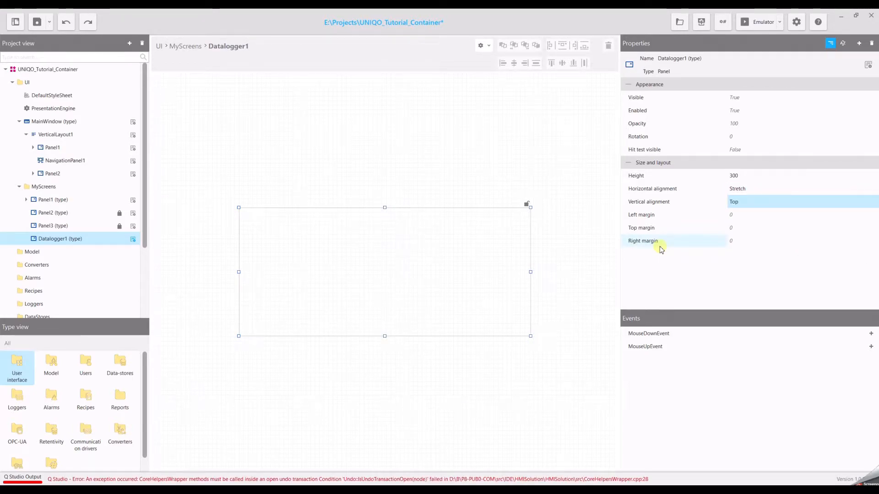
click(861, 202)
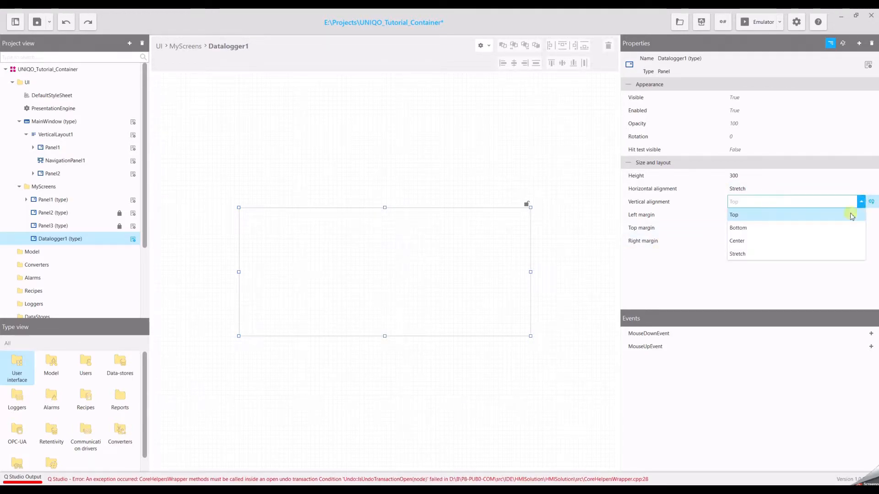
click(825, 254)
click(230, 260)
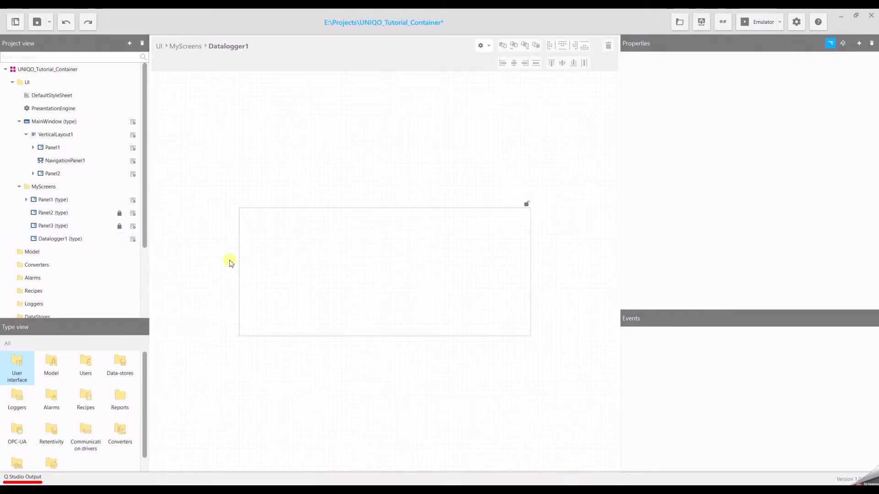
Step: Place a linear gauge from the base controls in the panel's lower half and a label above it
click(19, 364)
double_click(19, 365)
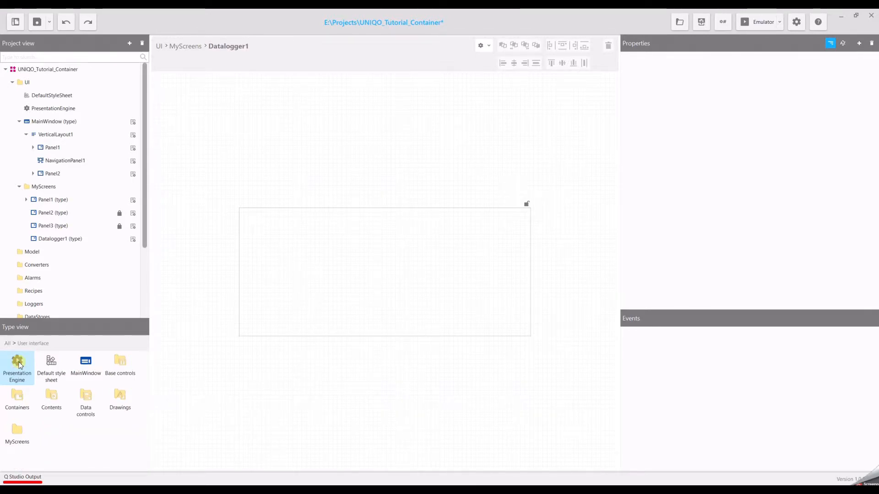
double_click(120, 364)
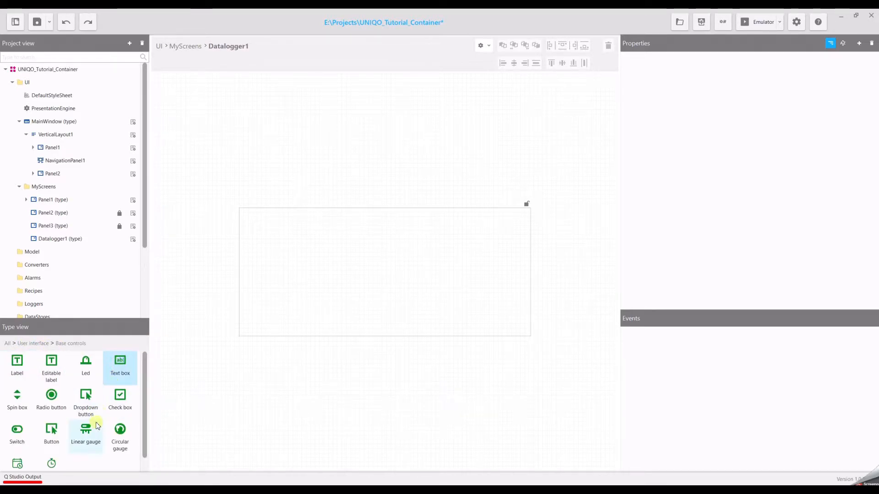
click(88, 437)
drag(88, 436, 284, 298)
drag(22, 366, 285, 239)
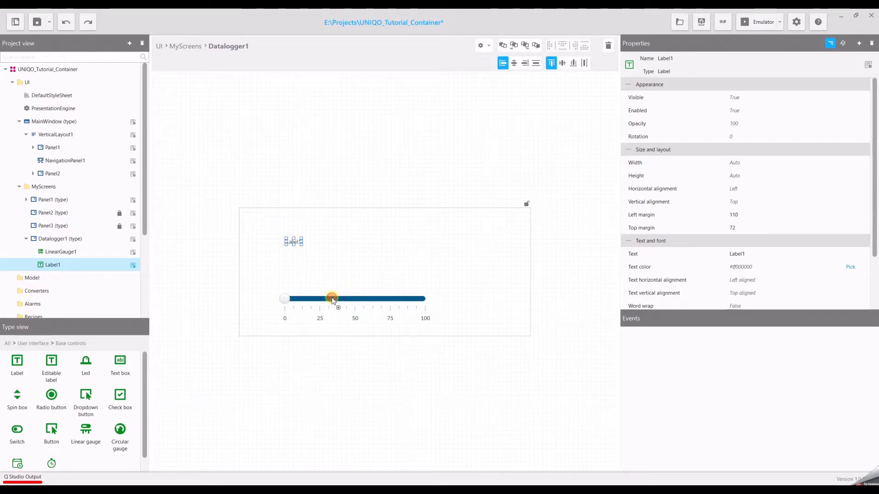
Step: Set the linear gauge's value change behaviour to Value change while editing
click(332, 299)
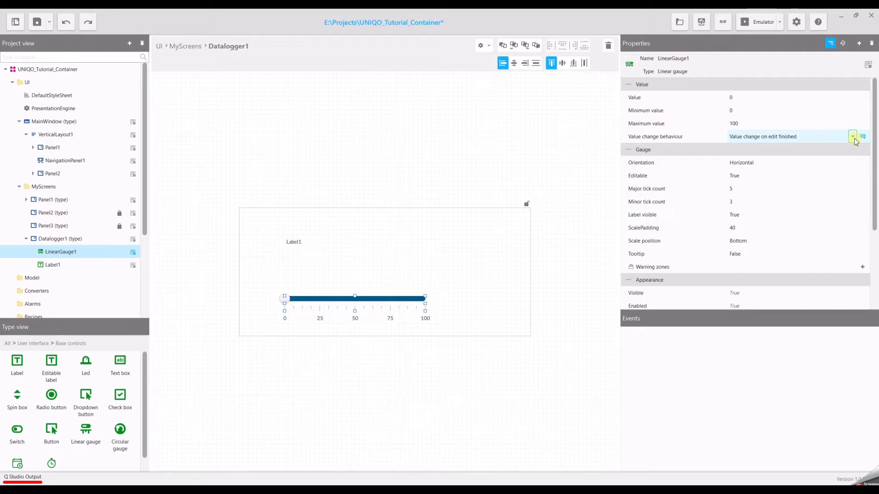
click(852, 137)
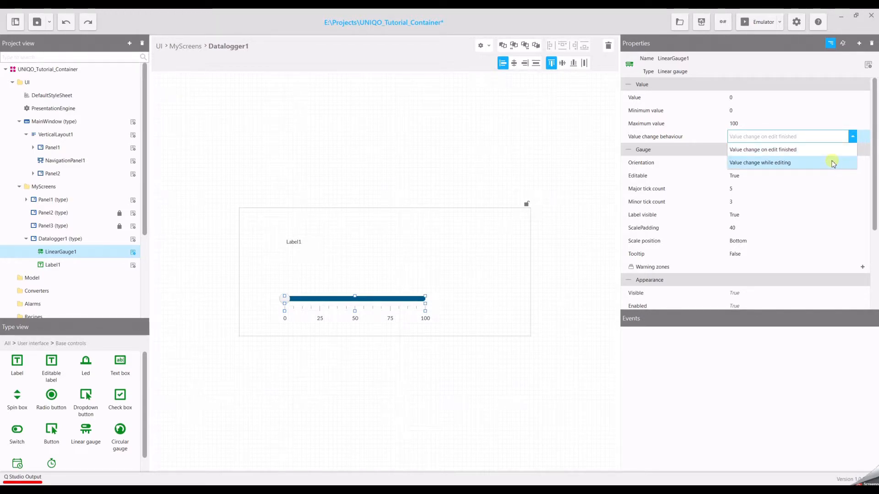
click(807, 163)
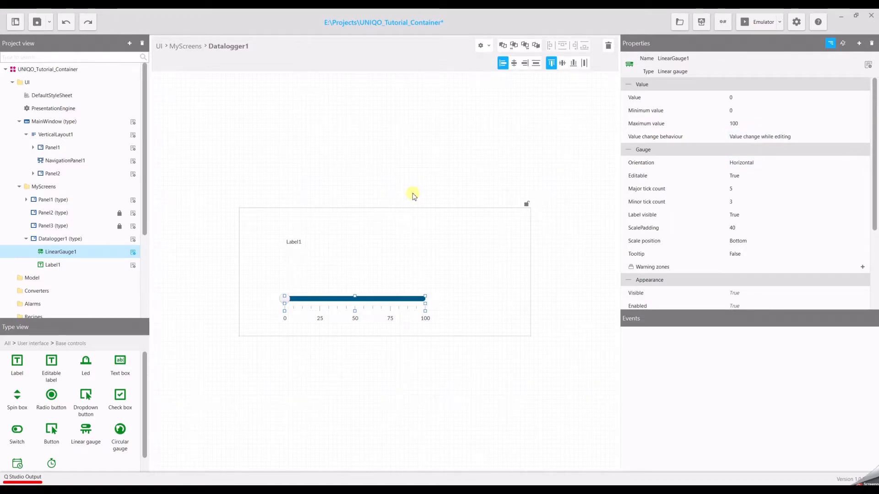
Step: Create a new variable in the project's Model folder
right_click(31, 281)
mouse_move(41, 286)
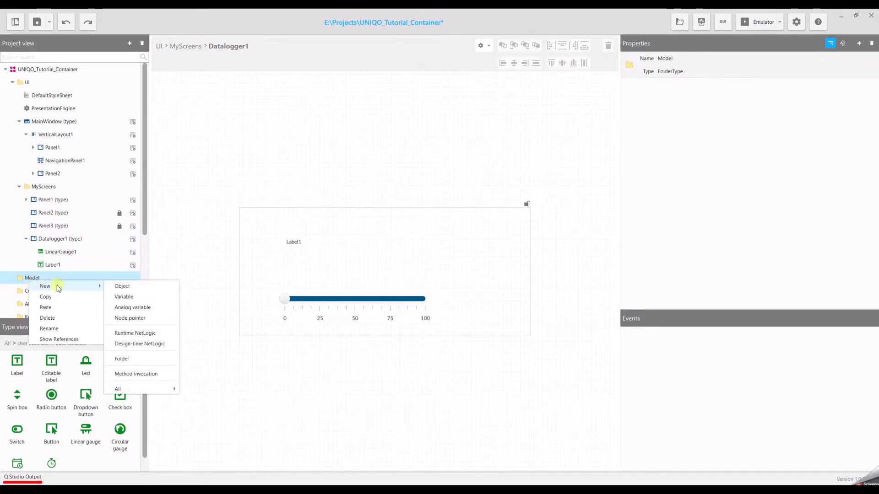
click(124, 297)
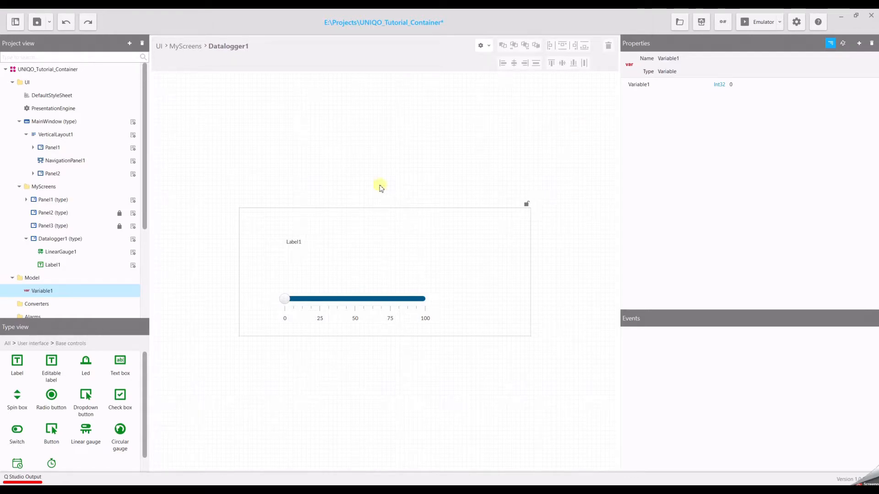
Step: Link Variable1 to the linear gauge's value and to the label's text
drag(37, 293, 346, 307)
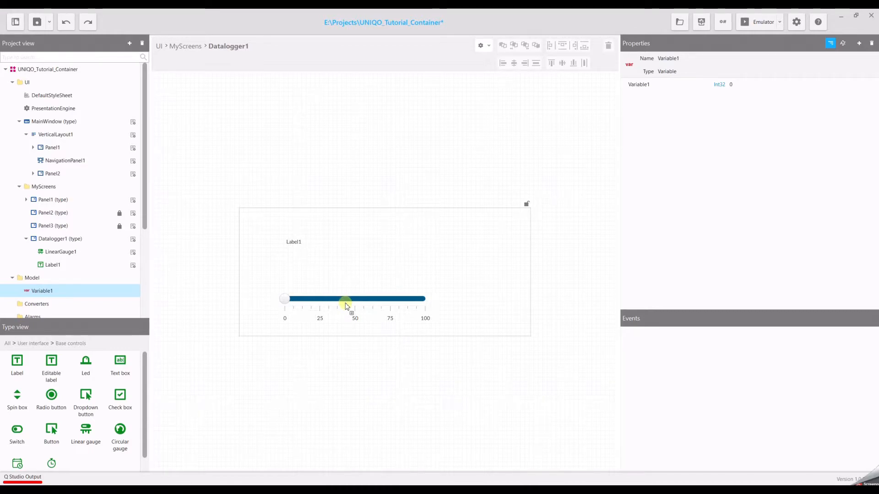
click(293, 245)
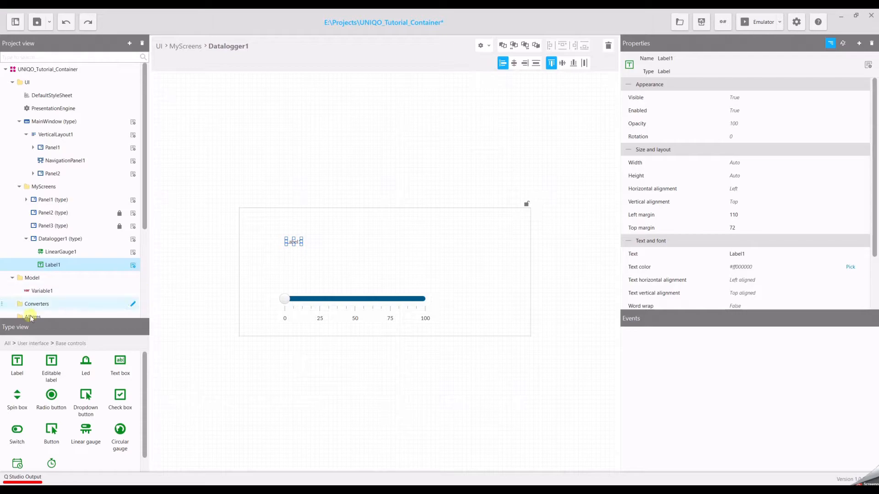
mouse_move(38, 291)
mouse_down()
mouse_move(152, 304)
mouse_move(778, 255)
mouse_up()
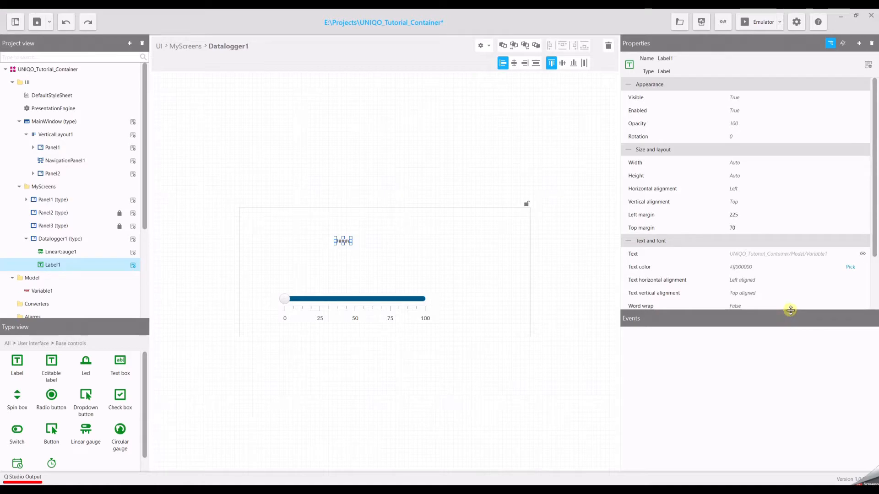
Step: Set the label's font size to 22
drag(791, 310, 787, 370)
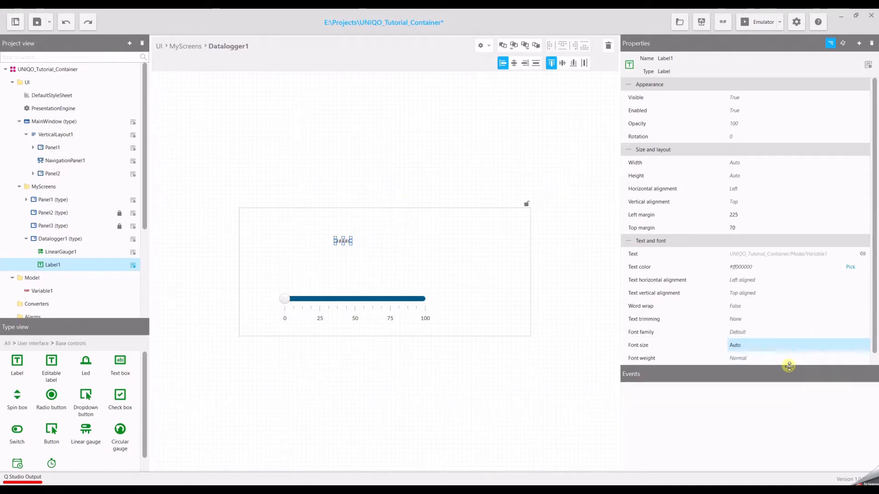
click(749, 351)
text(22)
key(Return)
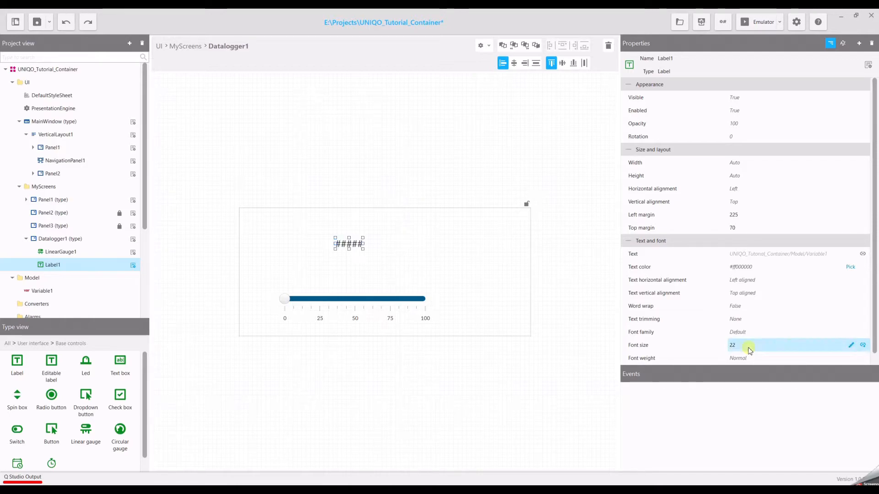
Step: Set the linear gauge's orientation to Vertical and reshape it to about 44 wide along the panel's left edge
click(342, 305)
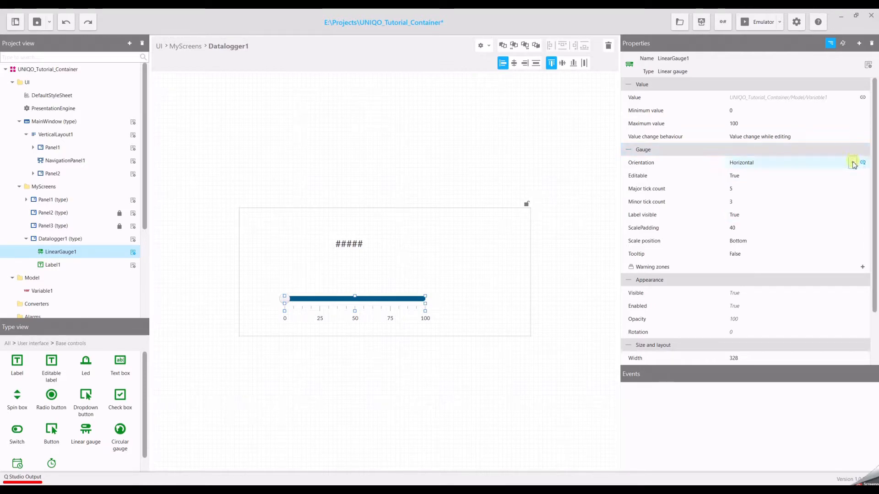
click(852, 163)
click(765, 189)
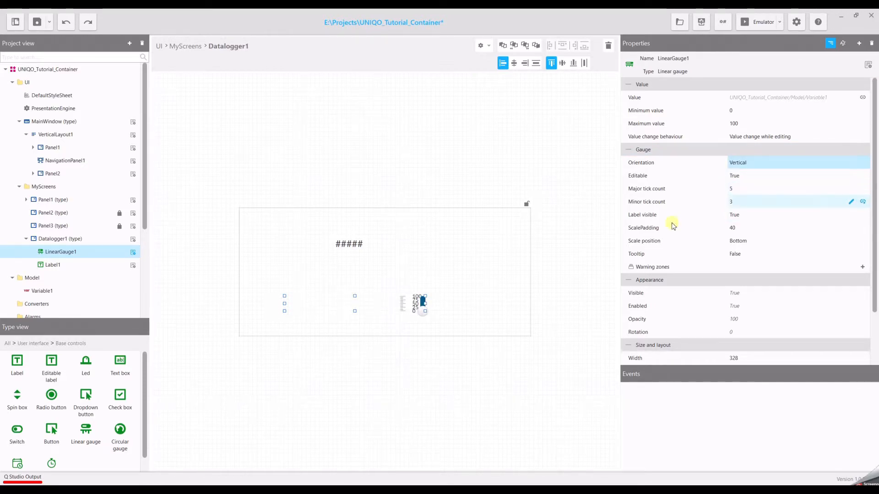
drag(423, 295, 278, 249)
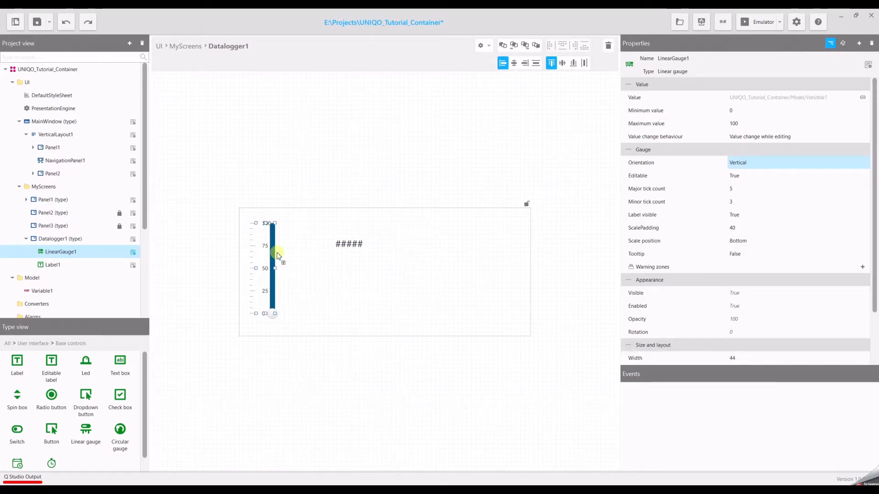
Step: Move the label right beside the upper end of the vertical gauge
click(350, 247)
drag(351, 248, 312, 235)
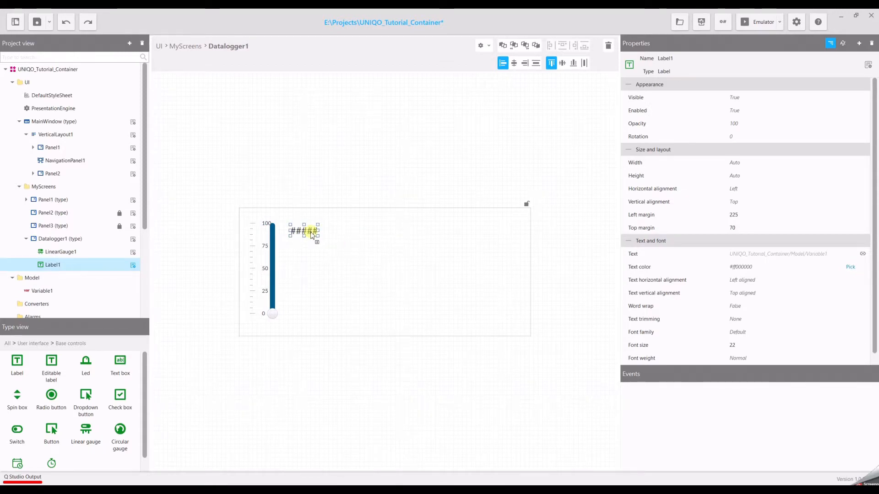
click(352, 241)
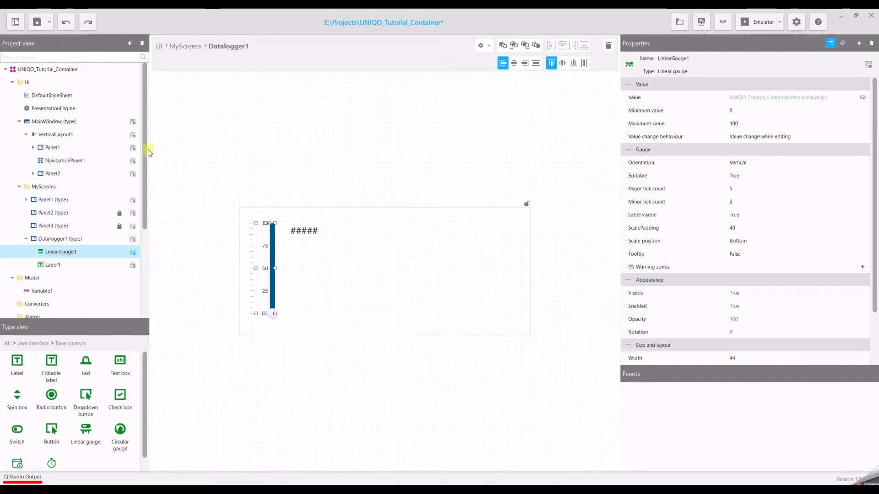
Step: Add an embedded database to the DataStores folder
drag(145, 147, 152, 237)
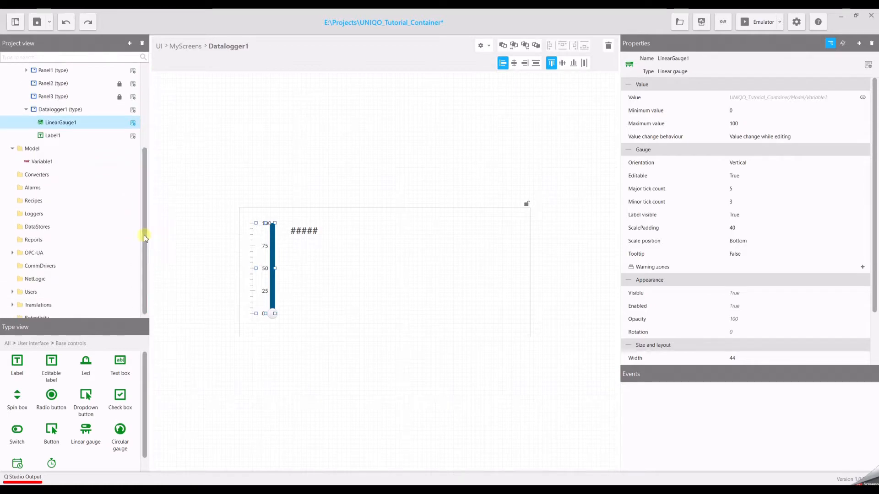
right_click(45, 231)
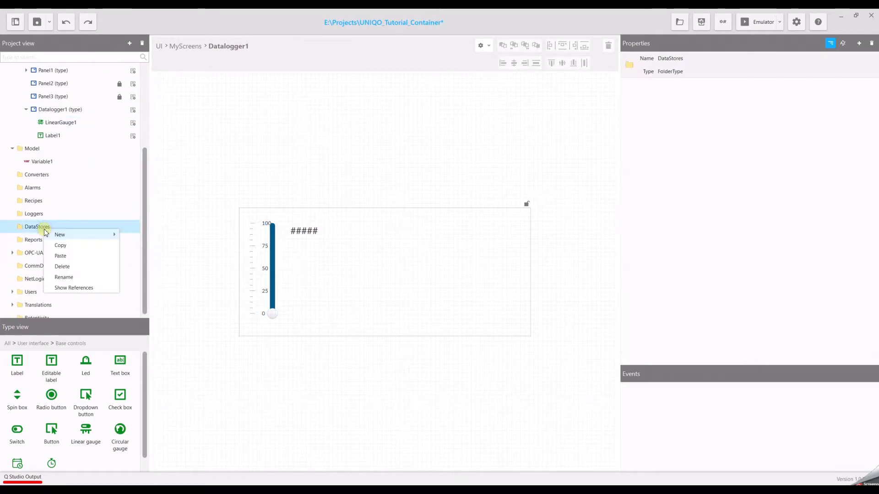
mouse_move(50, 234)
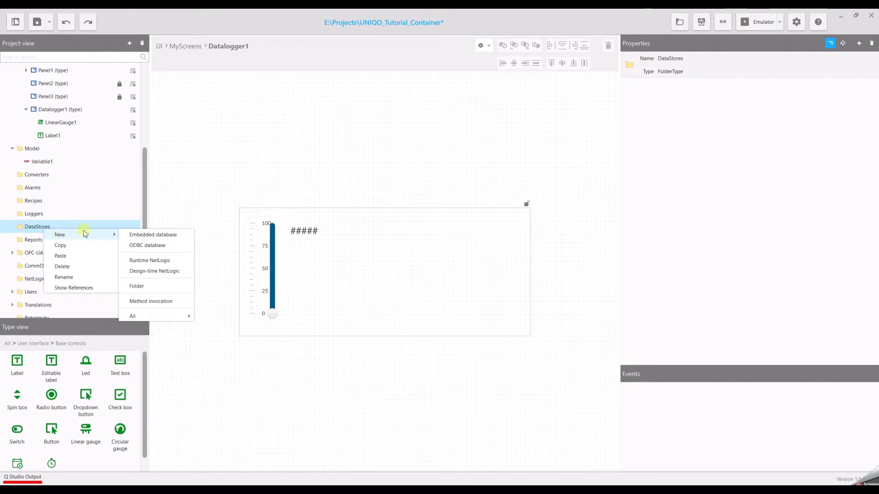
click(141, 237)
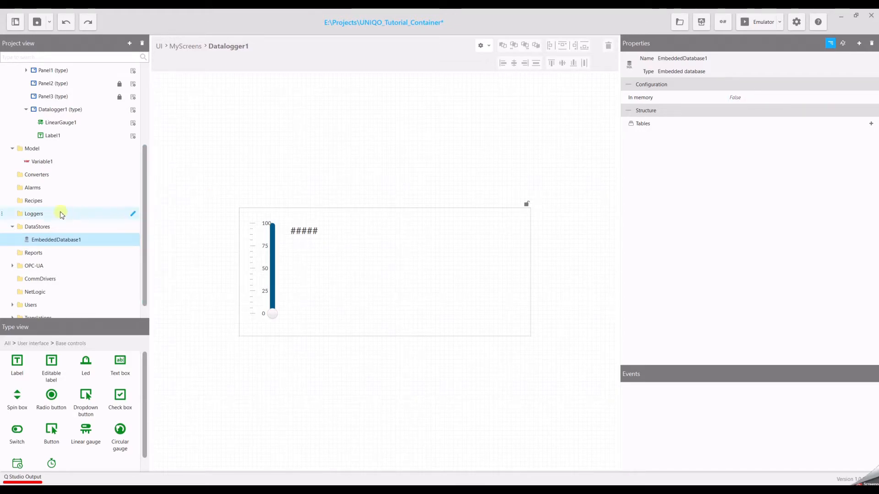
Step: Create a data logger in the Loggers folder and assign EmbeddedDatabase1 as its store
right_click(34, 214)
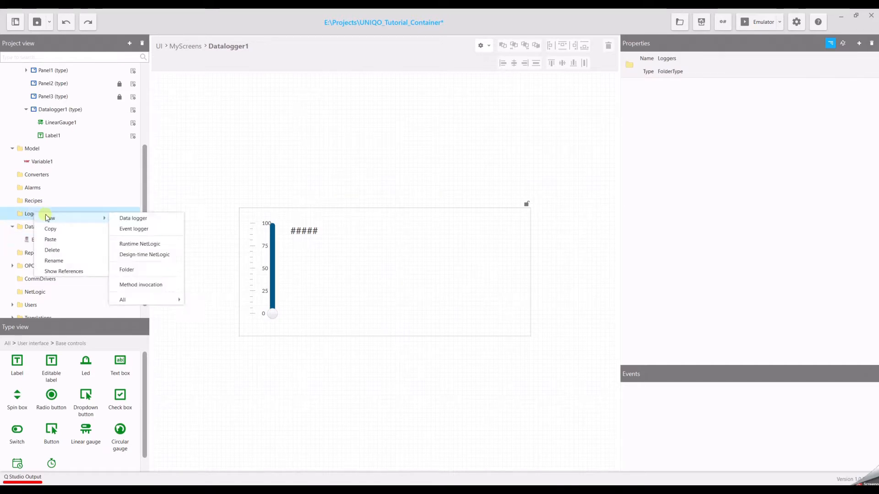
click(120, 219)
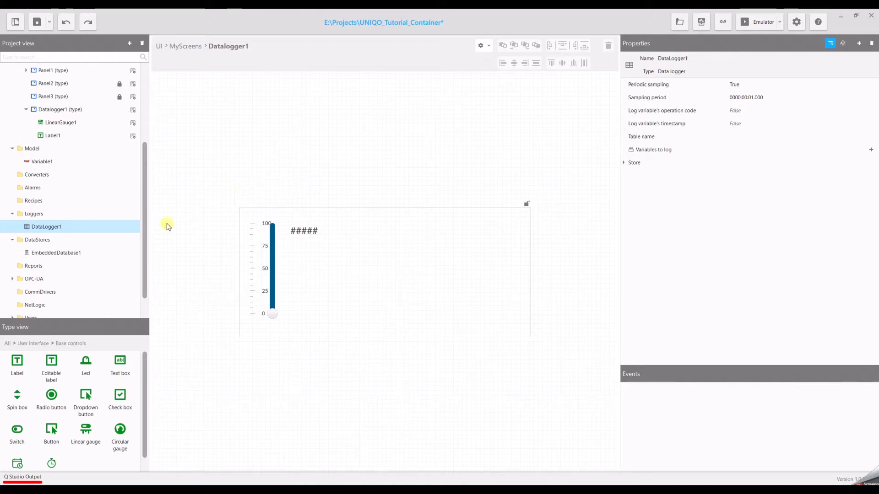
drag(66, 257, 767, 165)
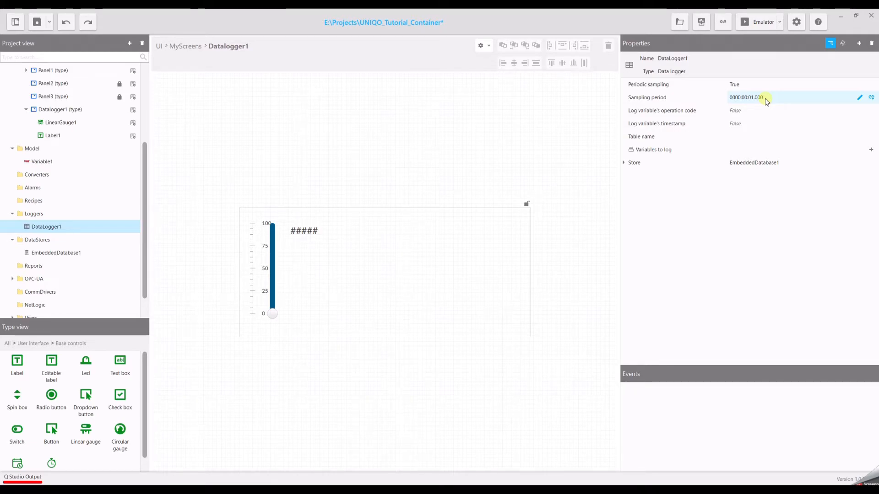
Step: Add a variable to log in DataLogger1 and link it to the model's Variable1
click(871, 151)
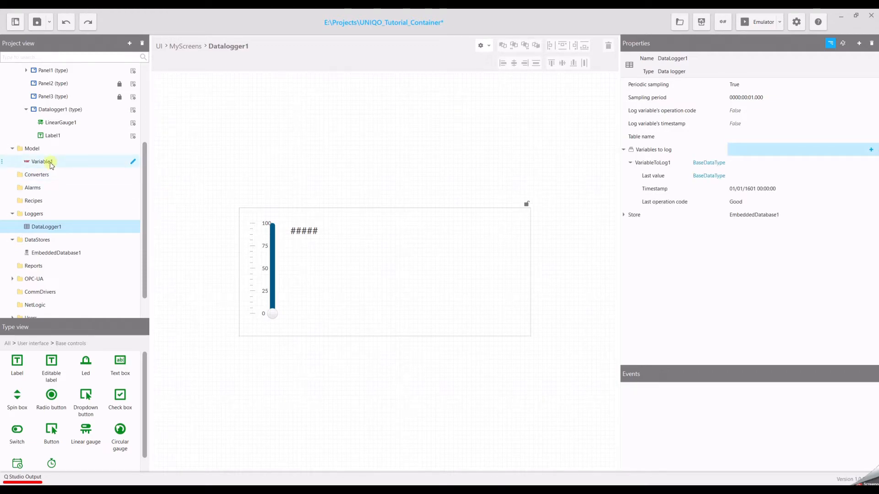
mouse_move(47, 165)
mouse_down()
mouse_move(447, 174)
mouse_move(481, 186)
mouse_move(600, 181)
mouse_move(729, 196)
mouse_move(753, 194)
mouse_move(795, 165)
mouse_up()
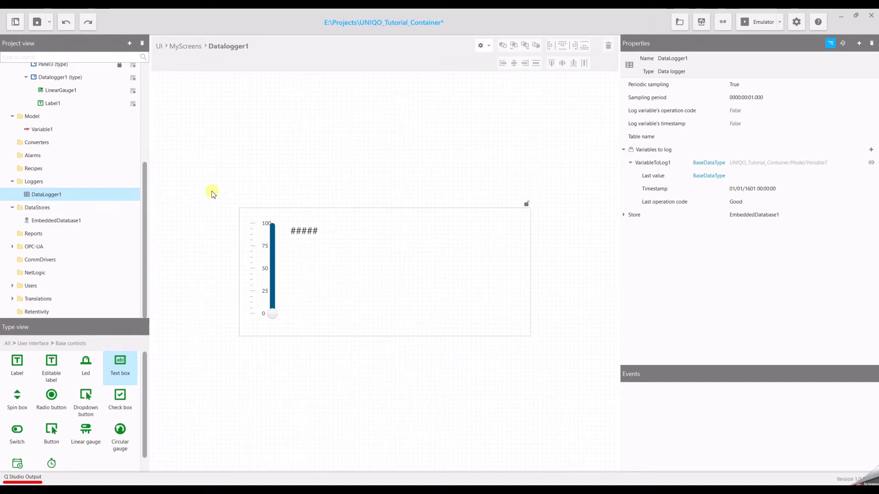
Step: Place a data grid from the data controls on the Datalogger1 panel, to the right of the label
click(54, 78)
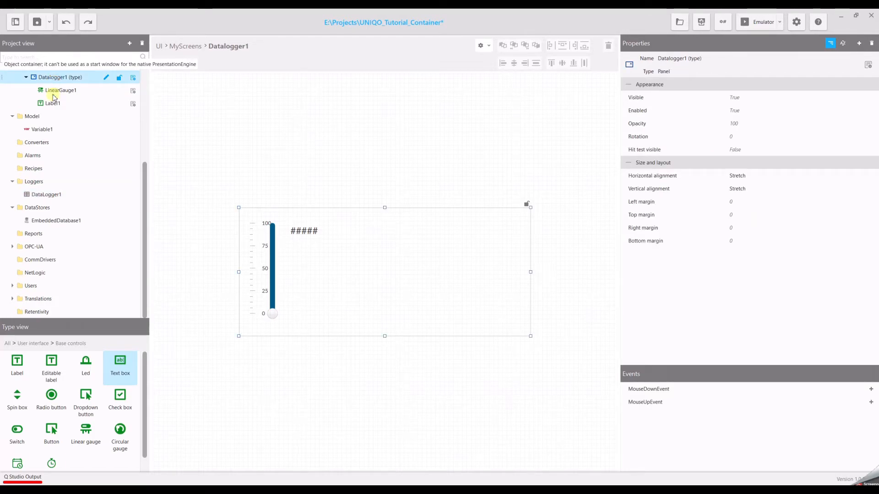
click(42, 344)
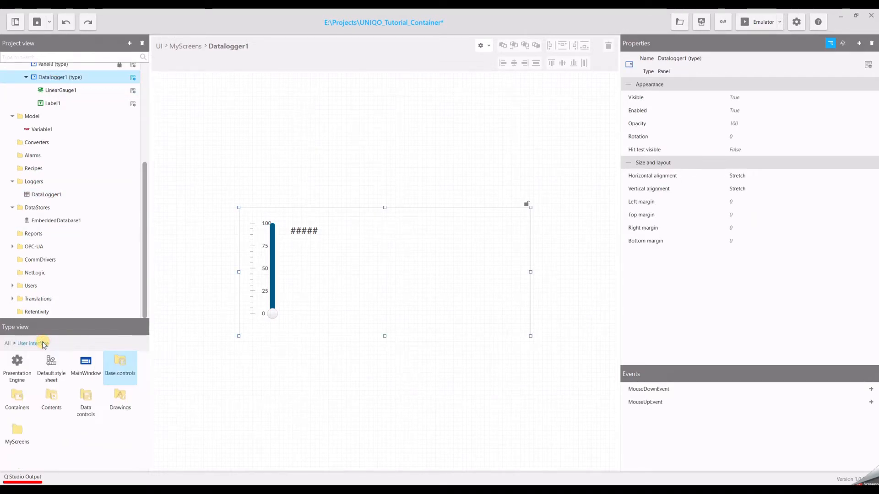
double_click(90, 402)
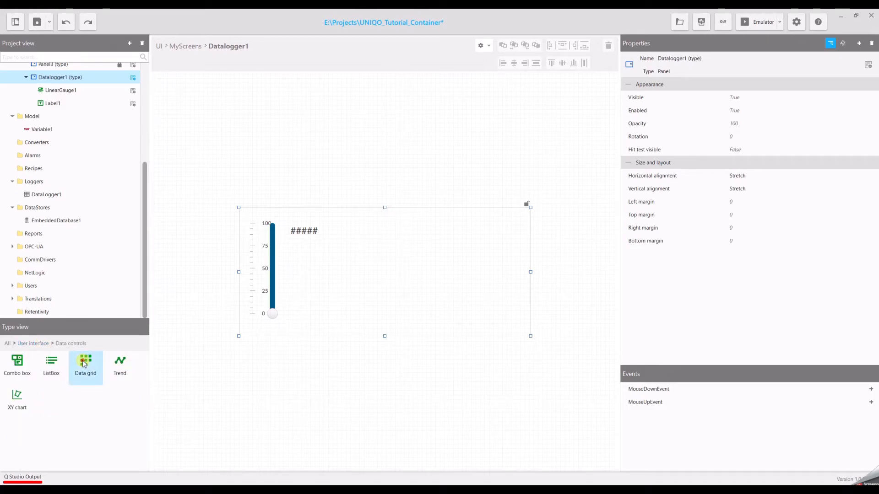
drag(83, 364, 360, 240)
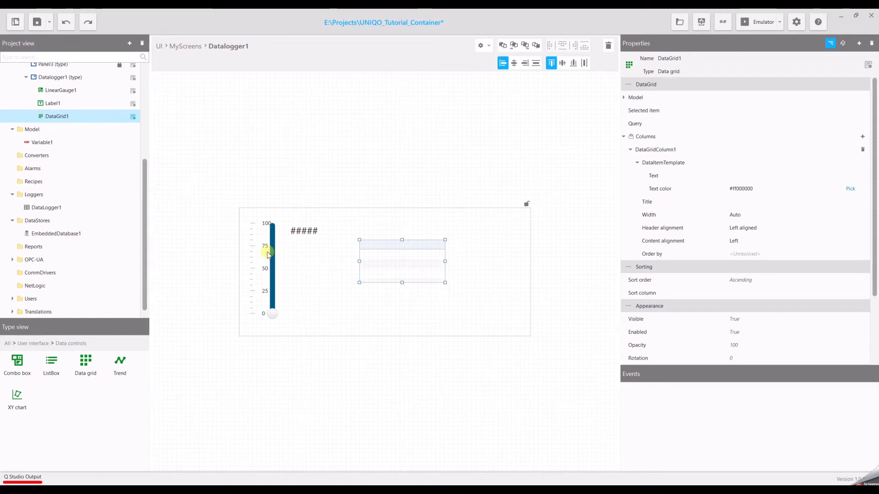
Step: Bind the data grid to DataLogger1 and enlarge it to fill most of the space right of the label
drag(54, 209, 366, 246)
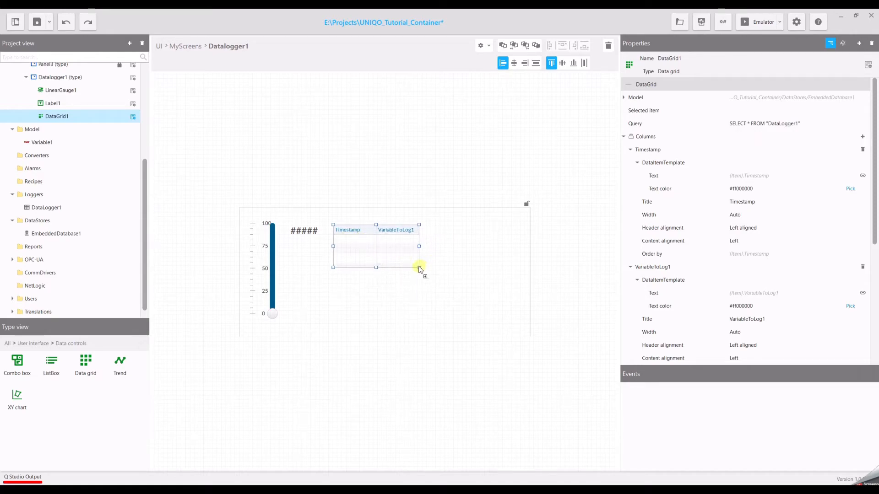
drag(418, 267, 512, 306)
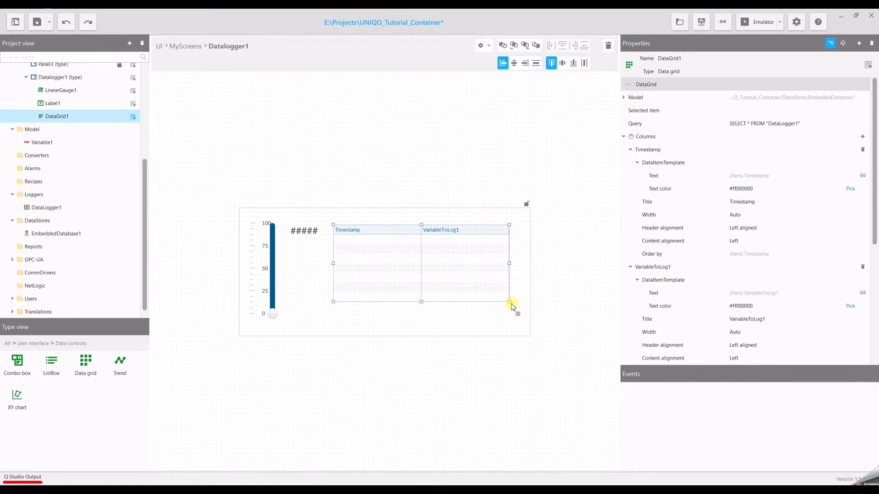
Step: Place a button below the data grid, at about left margin 515 and top margin 257
click(36, 344)
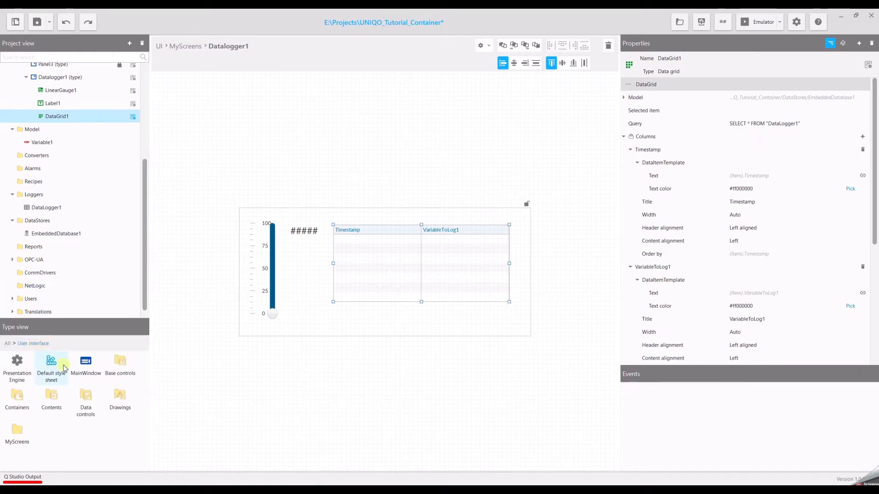
double_click(115, 365)
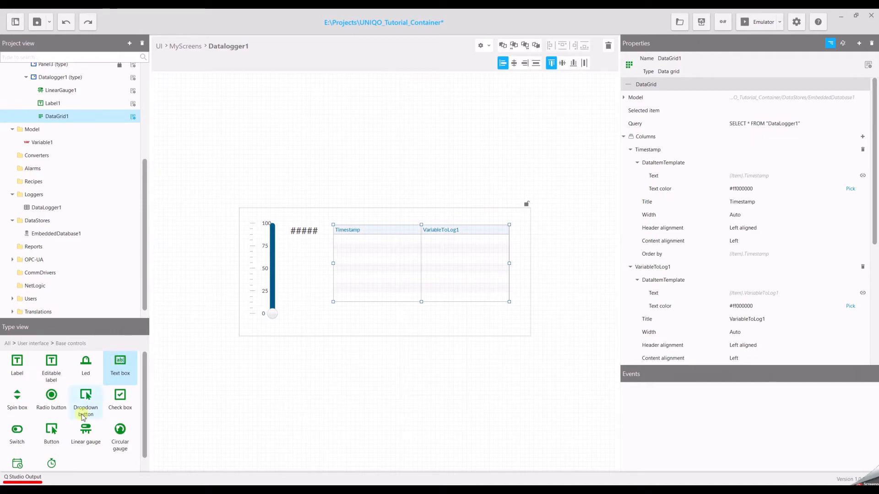
drag(51, 435, 461, 322)
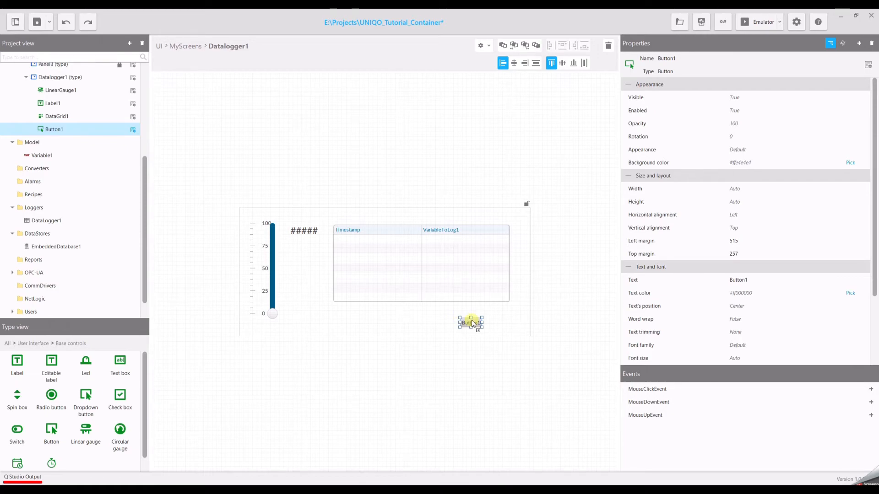
Step: Assign DataGrid1's Refresh method to the button's MouseClickEvent
click(872, 389)
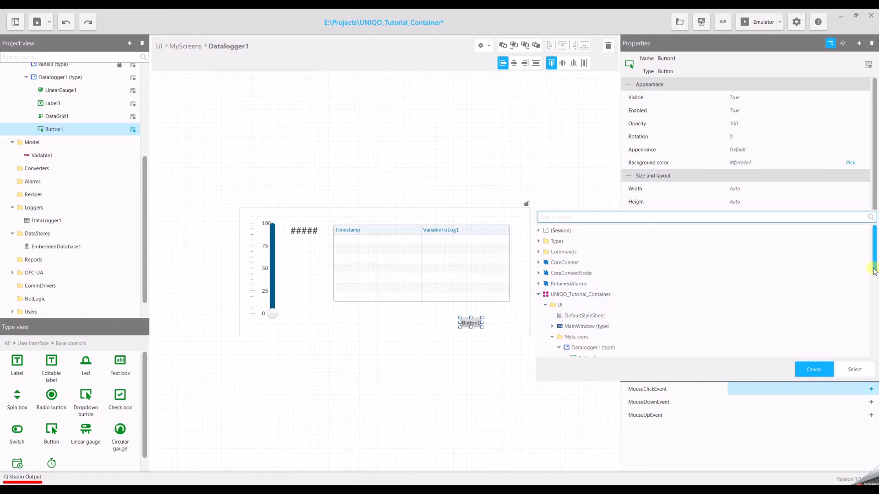
scroll(874, 266, down, 3)
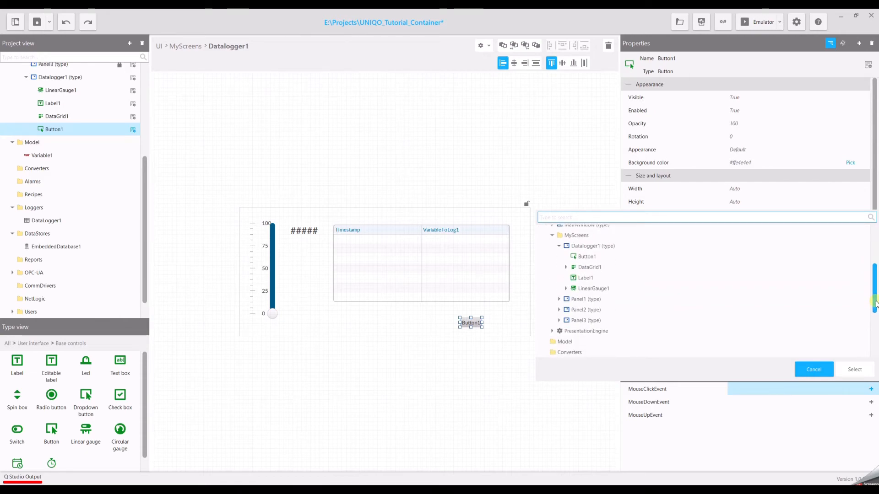
click(566, 268)
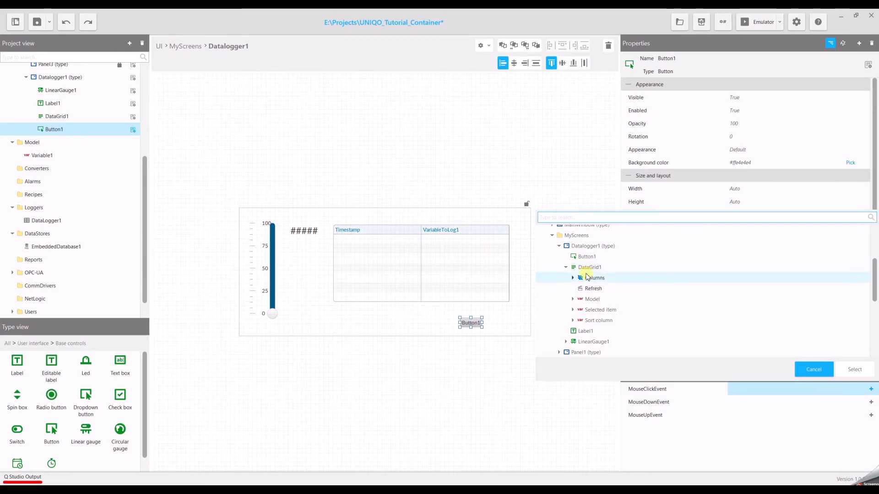
click(589, 288)
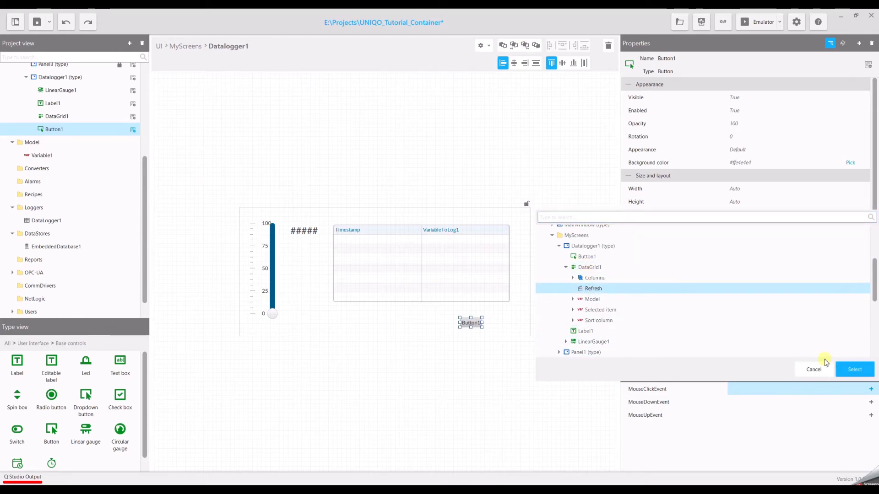
click(854, 369)
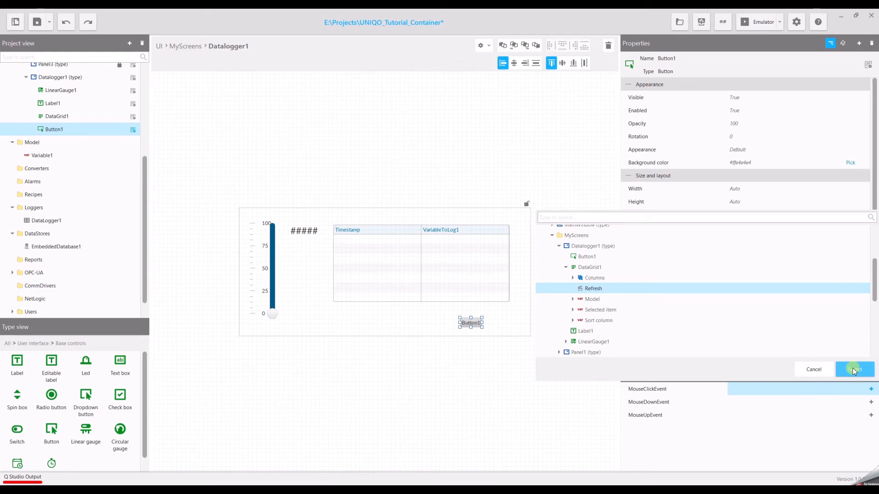
click(854, 370)
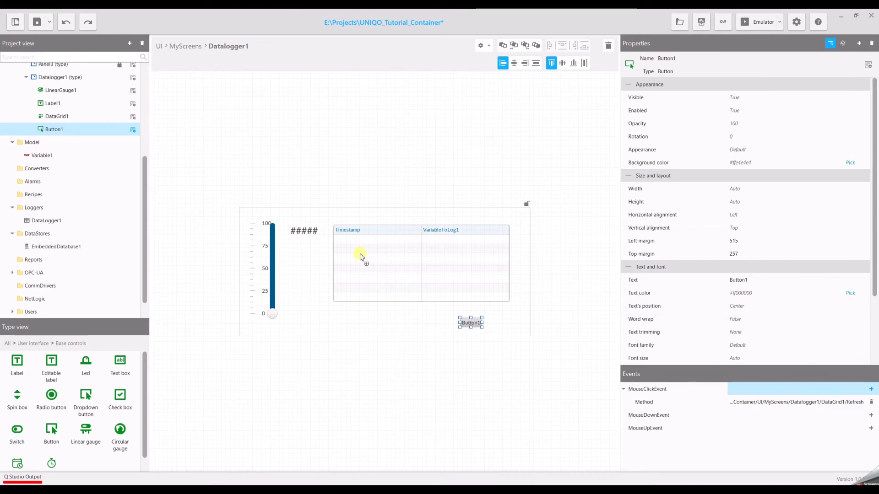
Step: Add the Datalogger1 screen to NavigationPanel1 as a new tab after Panel2
drag(144, 207, 153, 113)
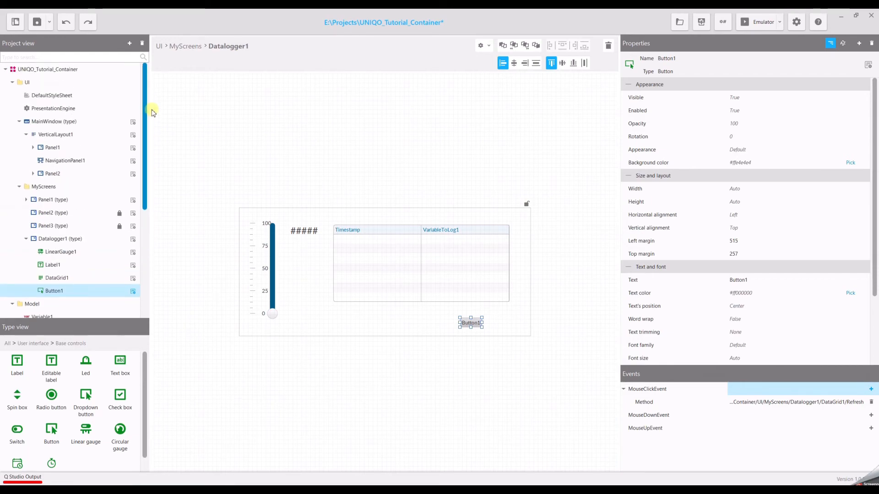
click(73, 162)
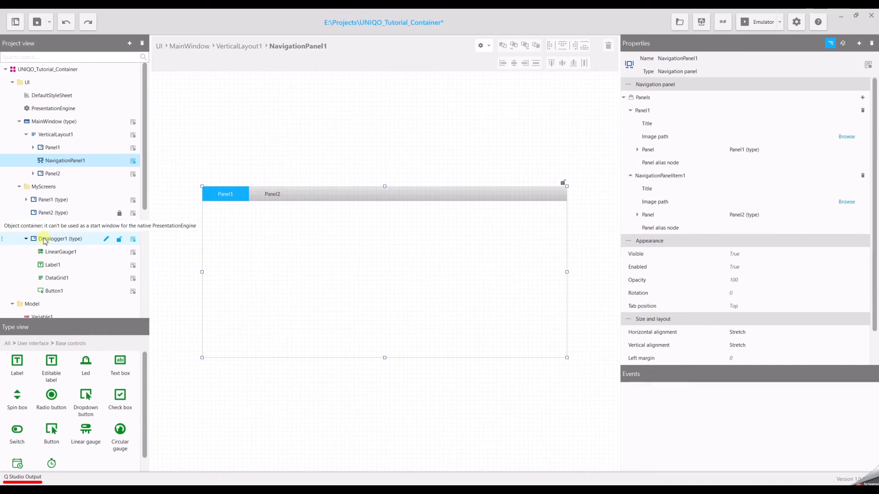
drag(45, 242, 298, 193)
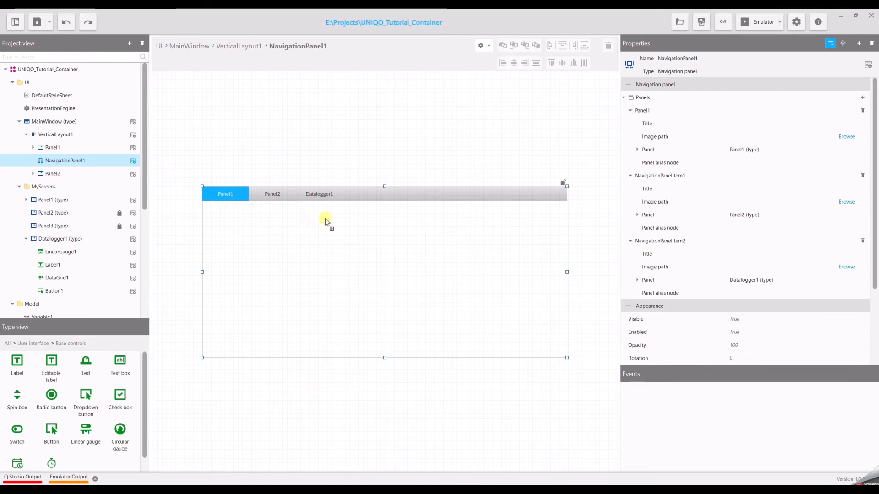
Step: Run the project in the emulator, show the Datalogger1 page and enlarge the runtime window until the button fits
click(760, 27)
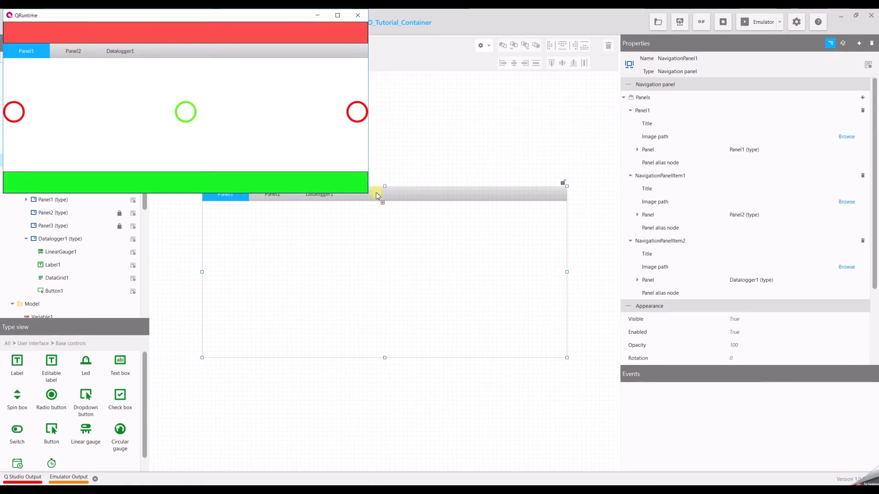
click(114, 52)
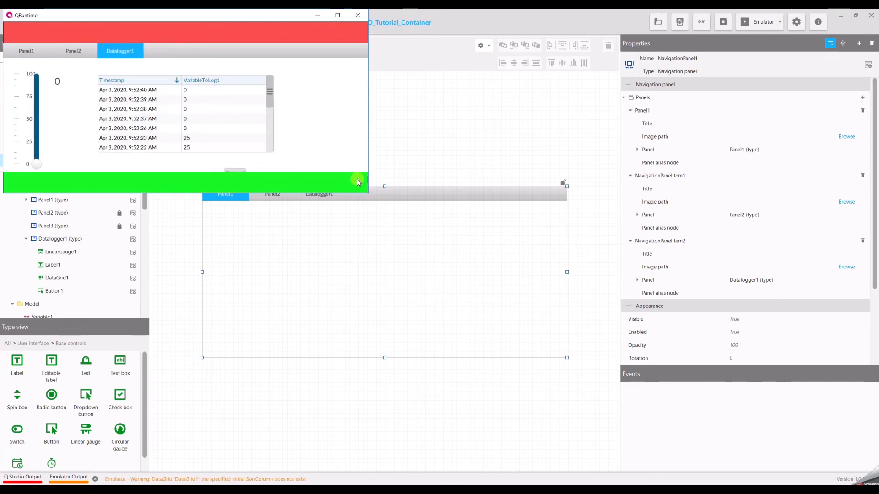
drag(368, 194, 399, 261)
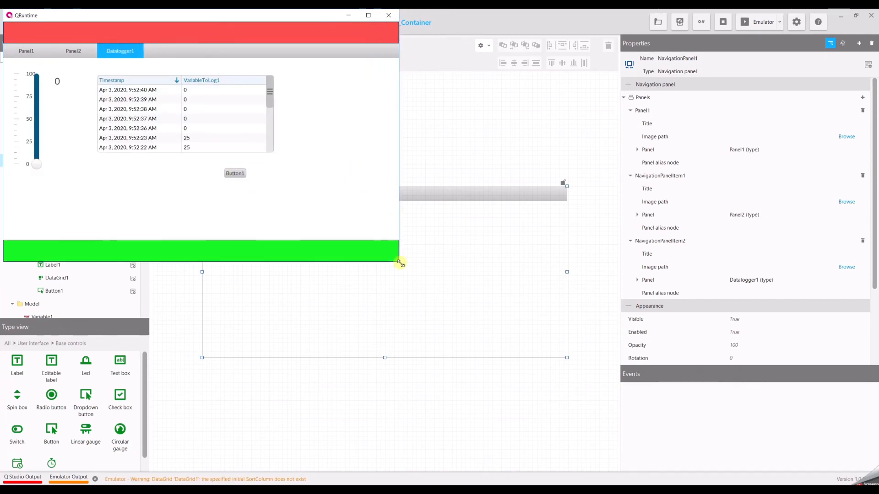
Step: Test the logging by raising the gauge to about 72 and refreshing the data grid with Button1
drag(33, 163, 31, 102)
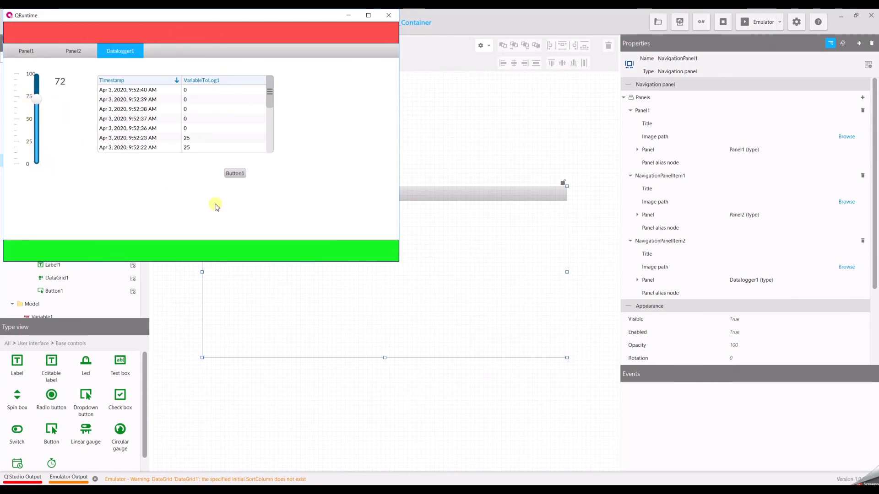
click(237, 174)
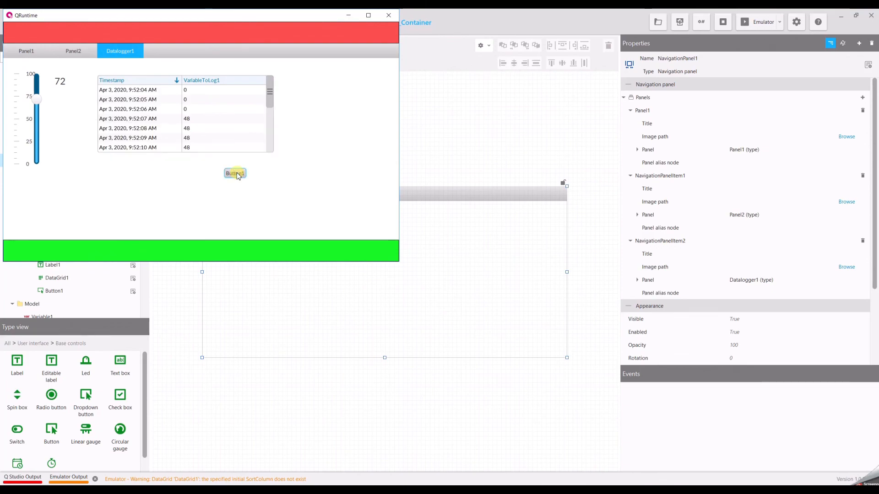
click(202, 109)
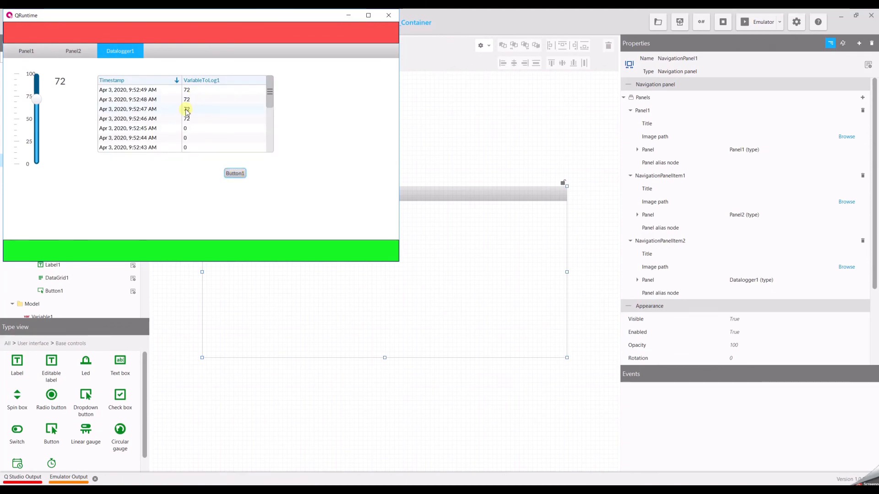
Step: Lower the gauge to about 59 and to about 32, refreshing the data grid with Button1 after each change
drag(37, 102, 37, 110)
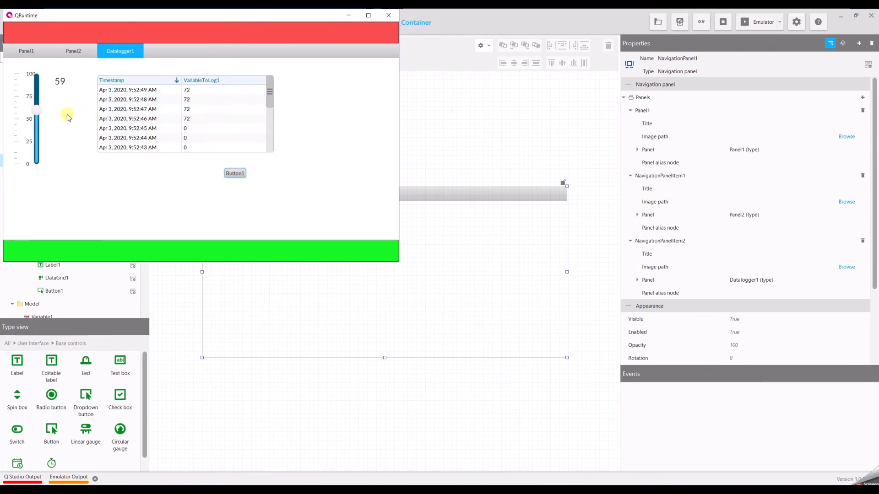
click(233, 173)
click(235, 176)
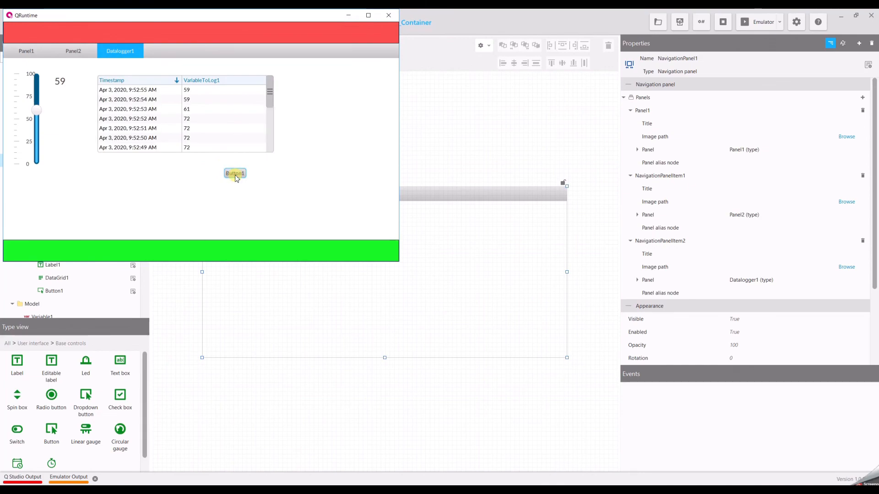
drag(46, 118, 37, 135)
click(237, 174)
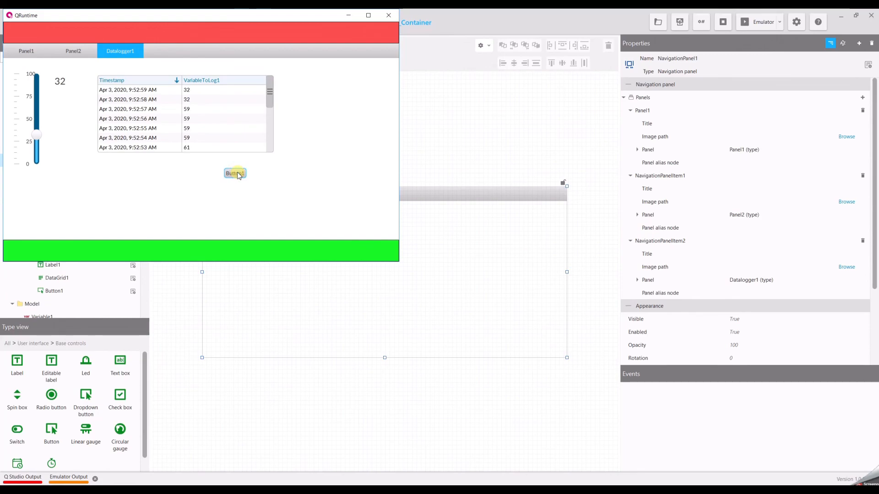